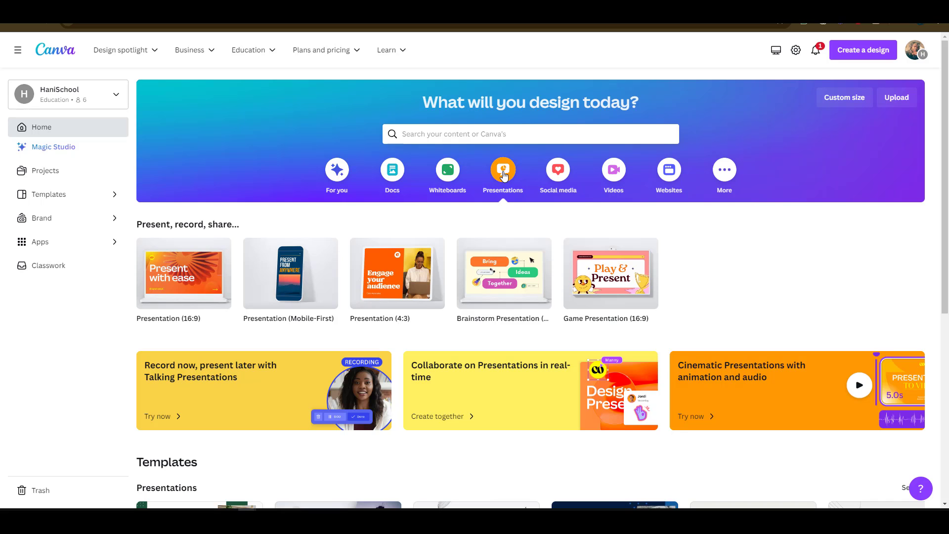
# Browse the Presentations templates on the Canva home page.
pyautogui.scroll(-4, 294, 212)
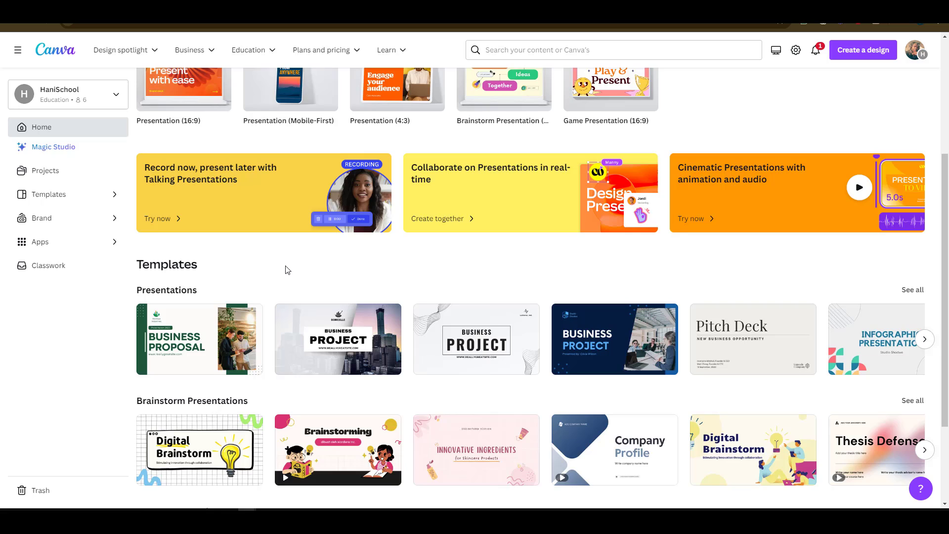
pyautogui.scroll(-3, 287, 269)
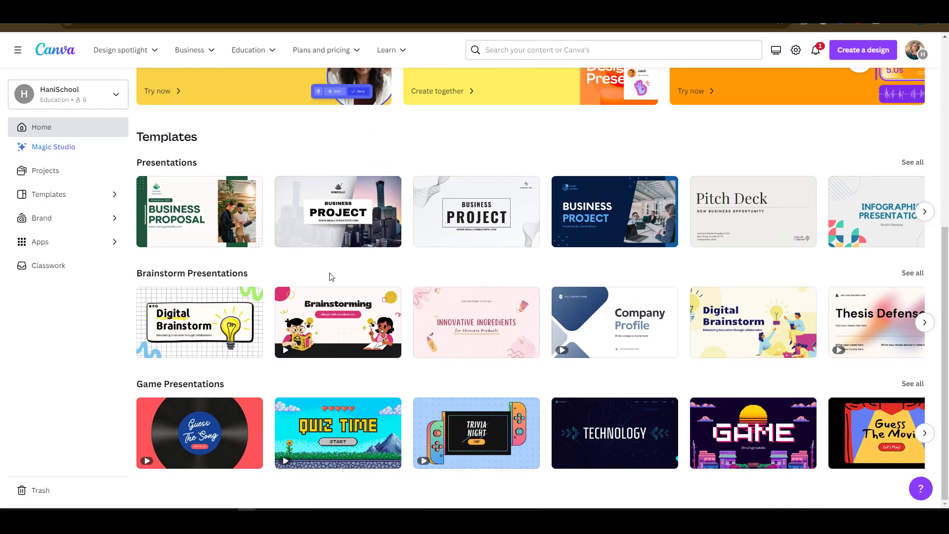
pyautogui.scroll(5, 403, 270)
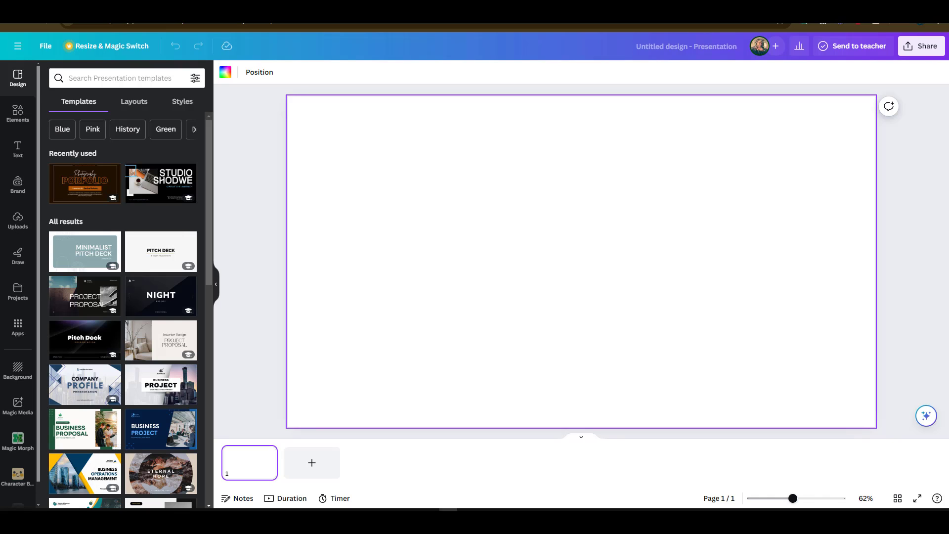
# Scroll the Design > Templates panel to locate the green Business Proposal template.
pyautogui.scroll(-4, 124, 297)
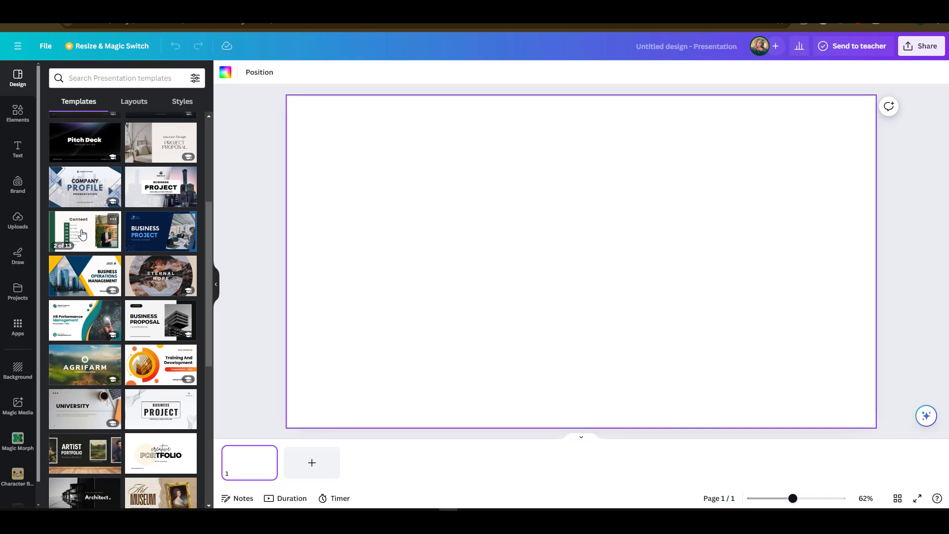
pyautogui.scroll(-4, 94, 296)
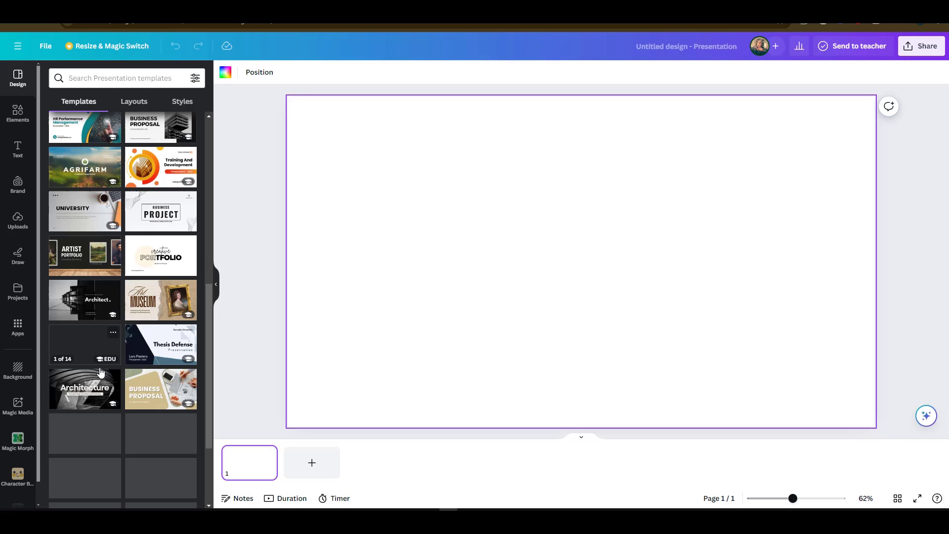
pyautogui.scroll(4, 158, 274)
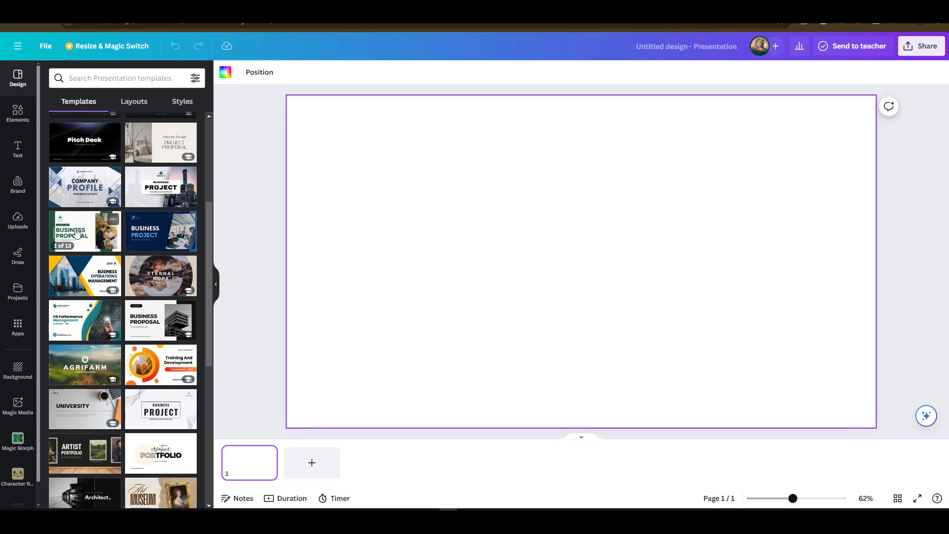
# Open the green Business Proposal template, review its pages, and apply all 13.
pyautogui.click(76, 233)
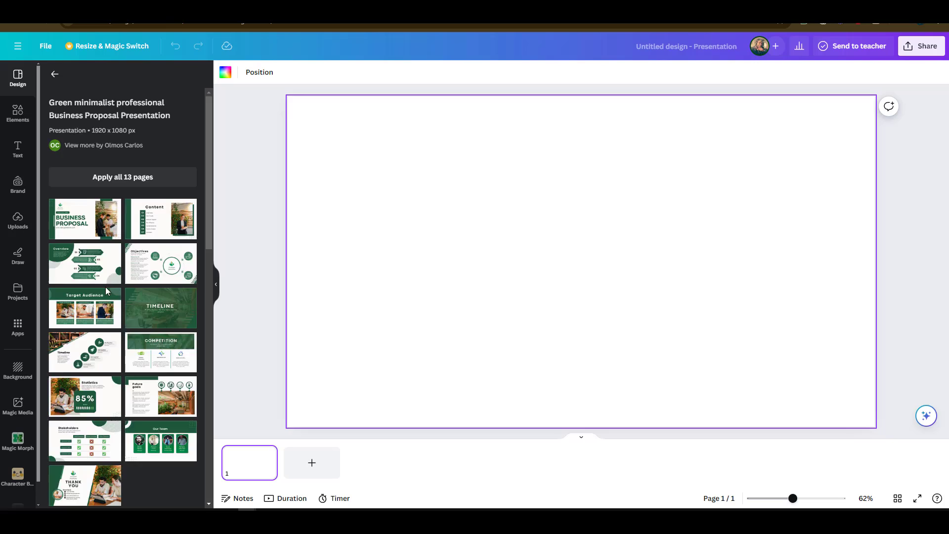
pyautogui.scroll(-3, 138, 361)
pyautogui.scroll(2, 95, 193)
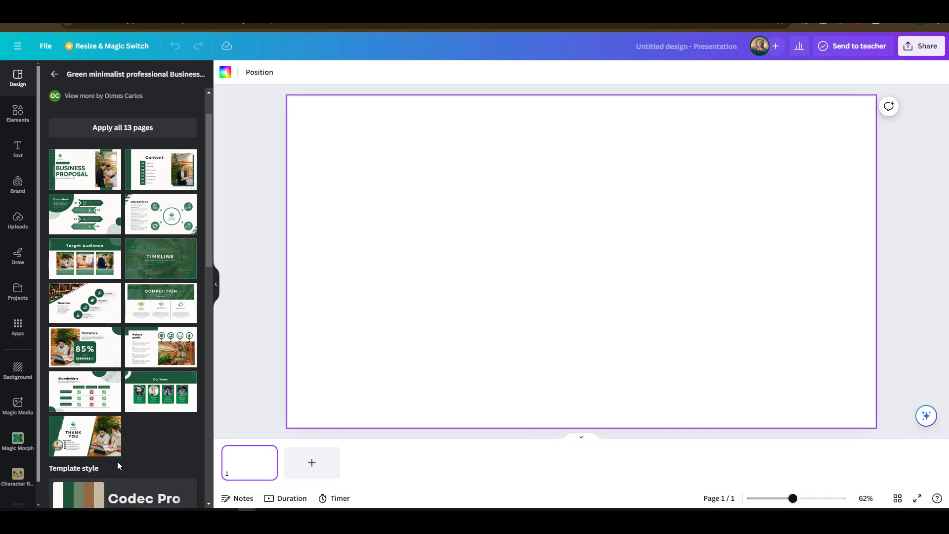
pyautogui.click(121, 131)
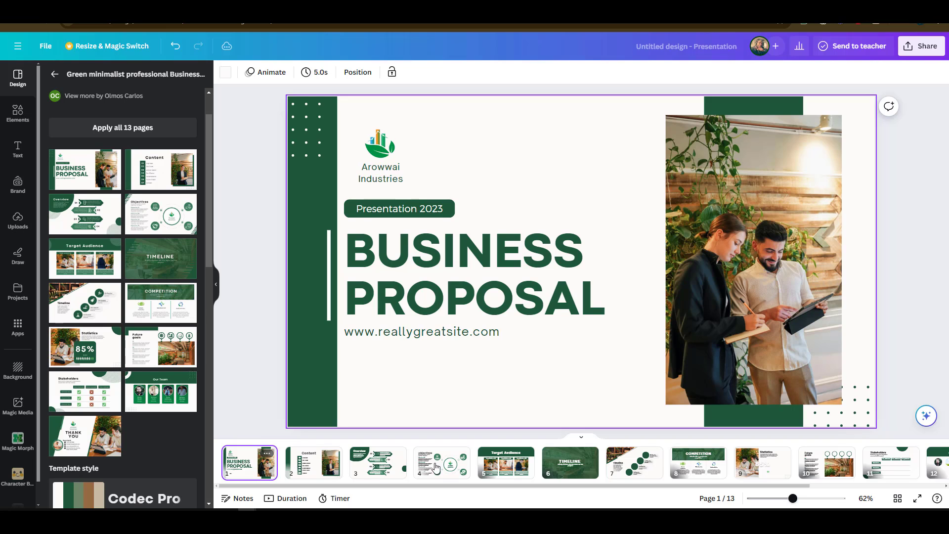
# View the Content and Overview slides, then switch to Grid view of all 13 slides.
pyautogui.click(311, 470)
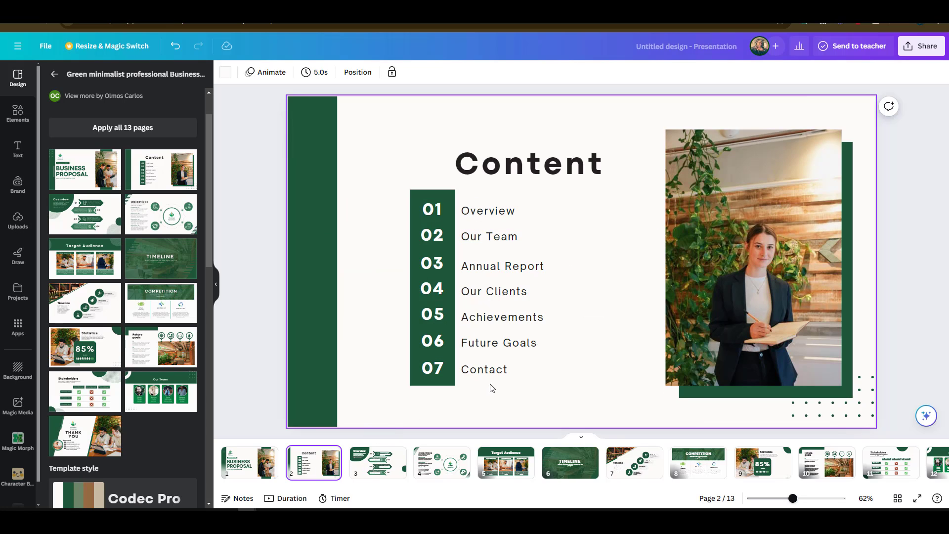
pyautogui.click(363, 467)
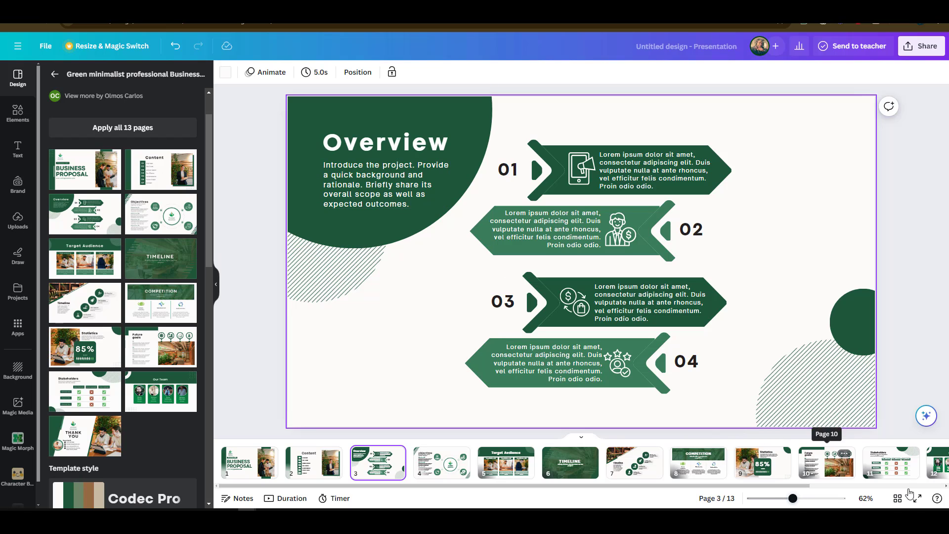
pyautogui.click(897, 501)
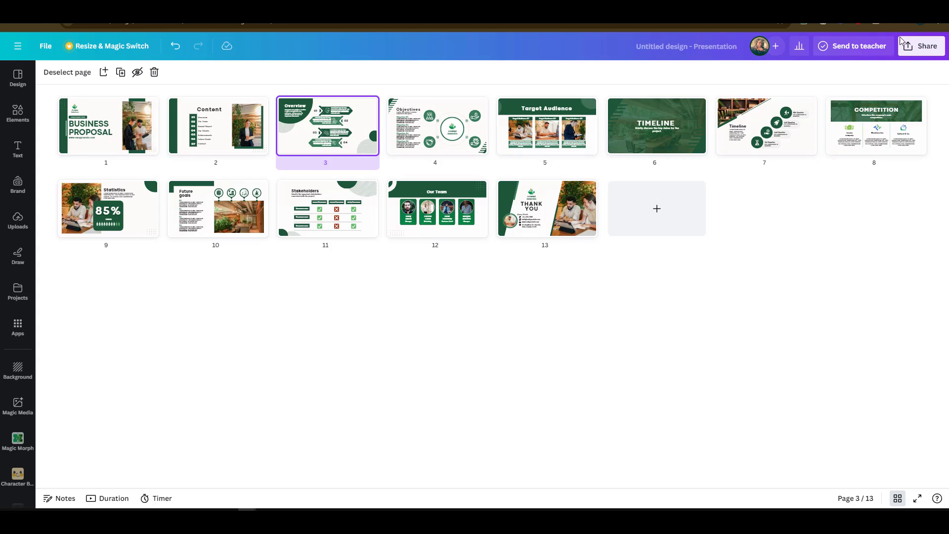
pyautogui.click(917, 48)
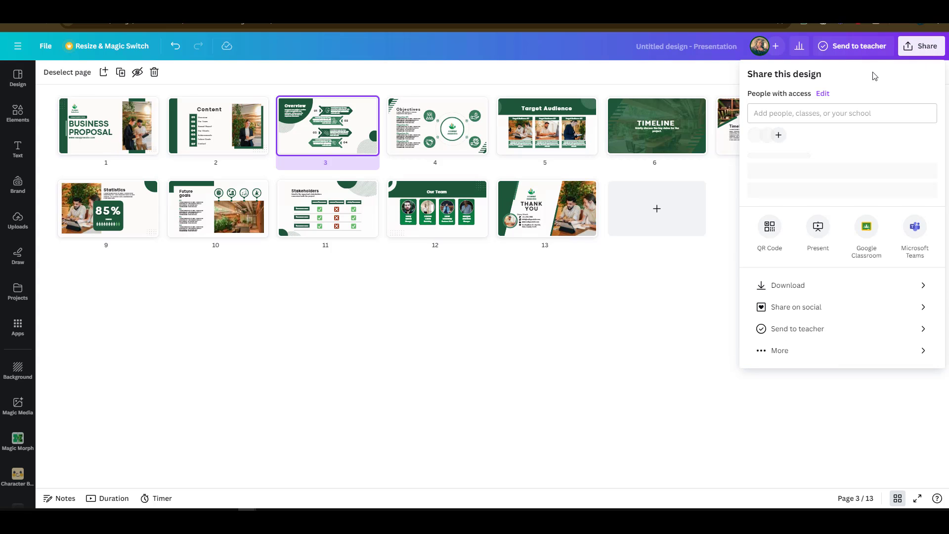
pyautogui.click(818, 240)
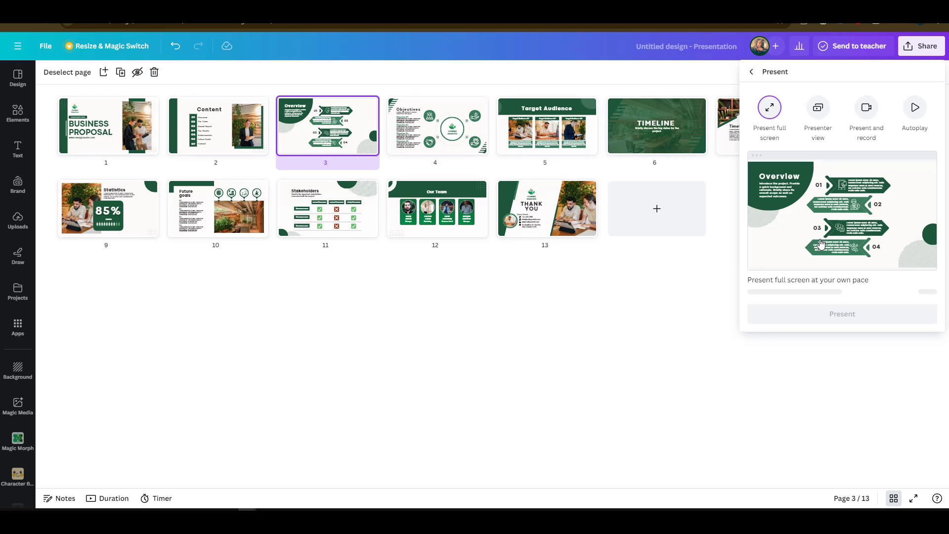
pyautogui.click(769, 117)
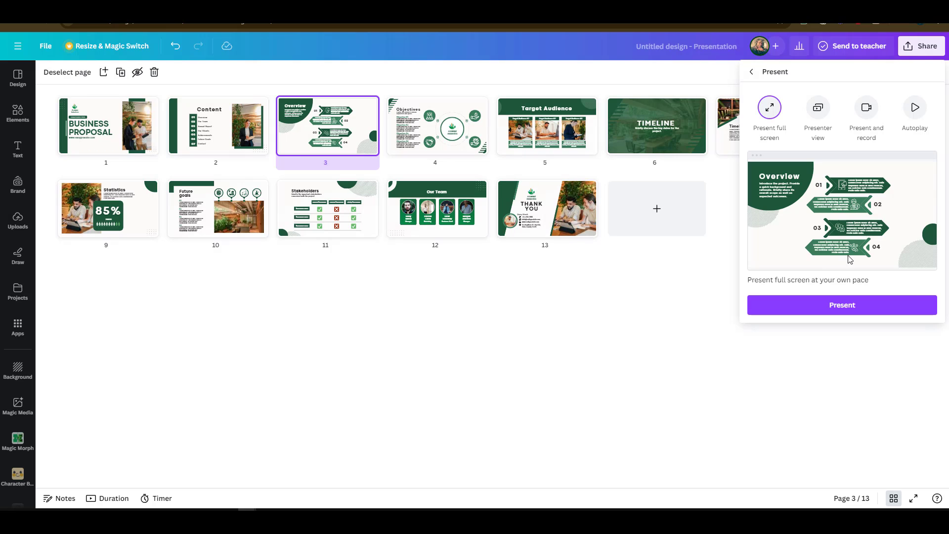
pyautogui.click(846, 306)
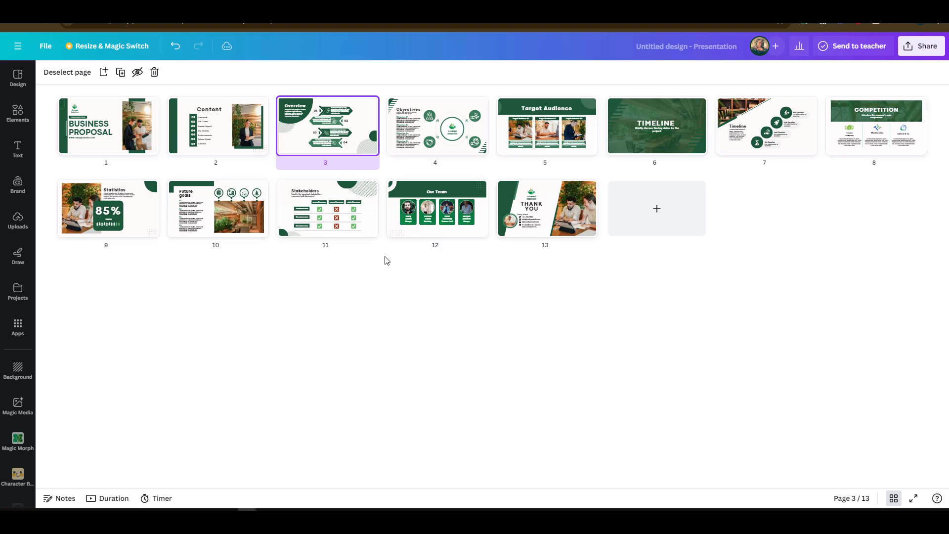
# From the title slide, choose Share > Present and record and enter the recording studio.
pyautogui.click(120, 137)
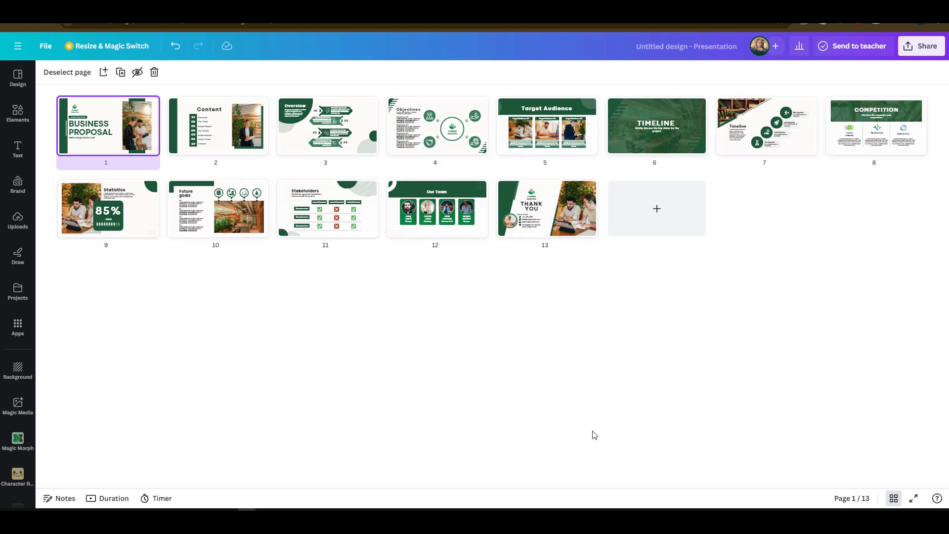
pyautogui.click(914, 46)
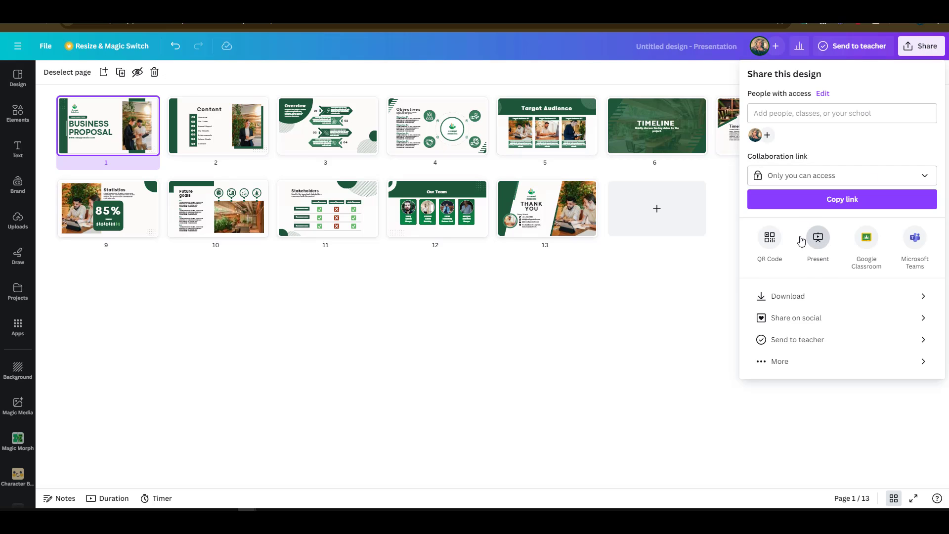
pyautogui.click(819, 240)
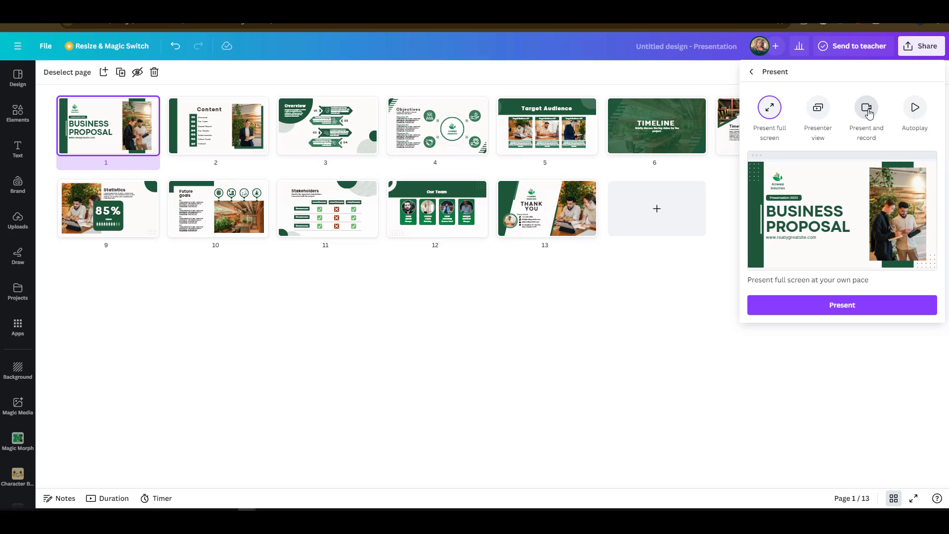
pyautogui.click(867, 109)
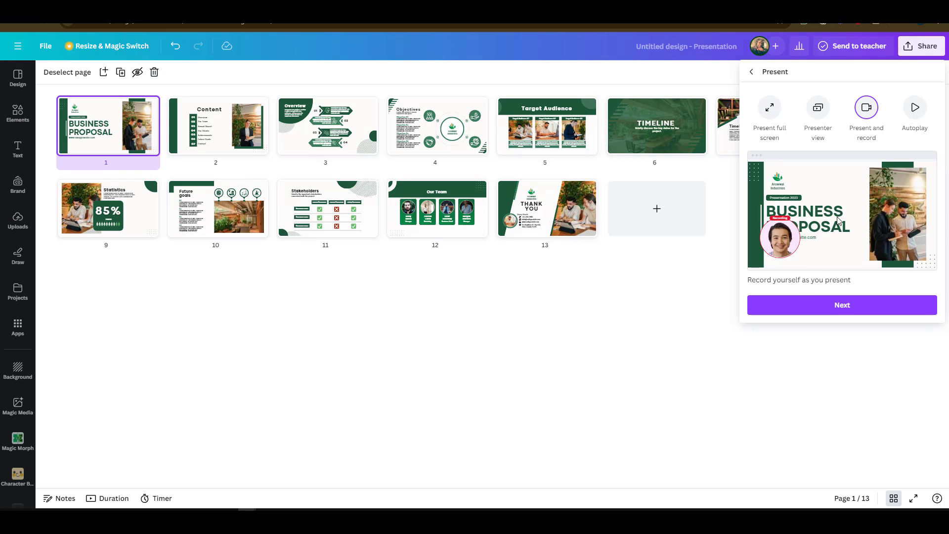
pyautogui.click(847, 309)
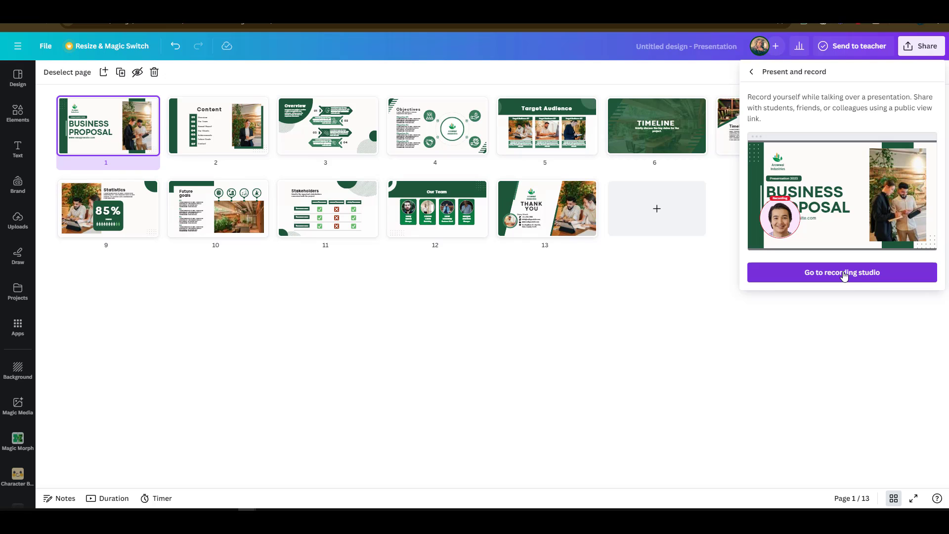
pyautogui.click(844, 273)
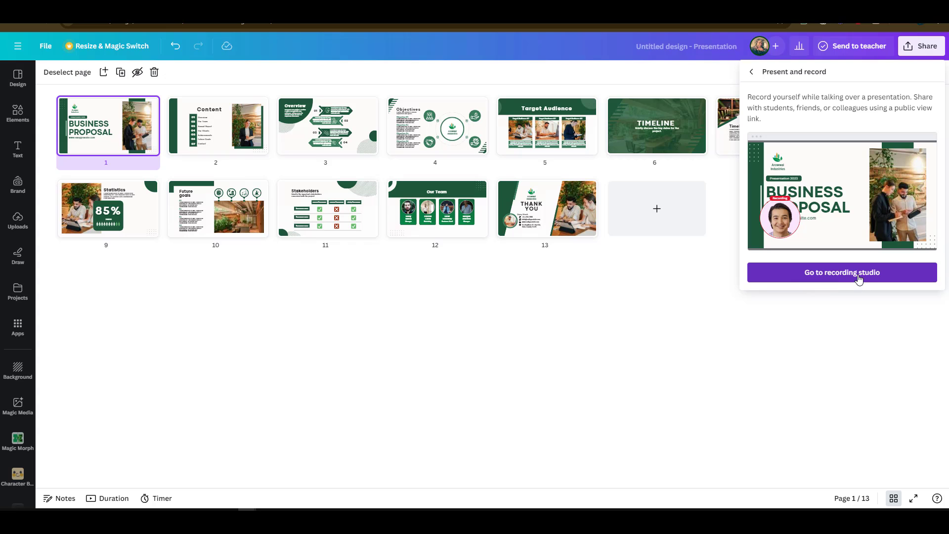
pyautogui.click(859, 279)
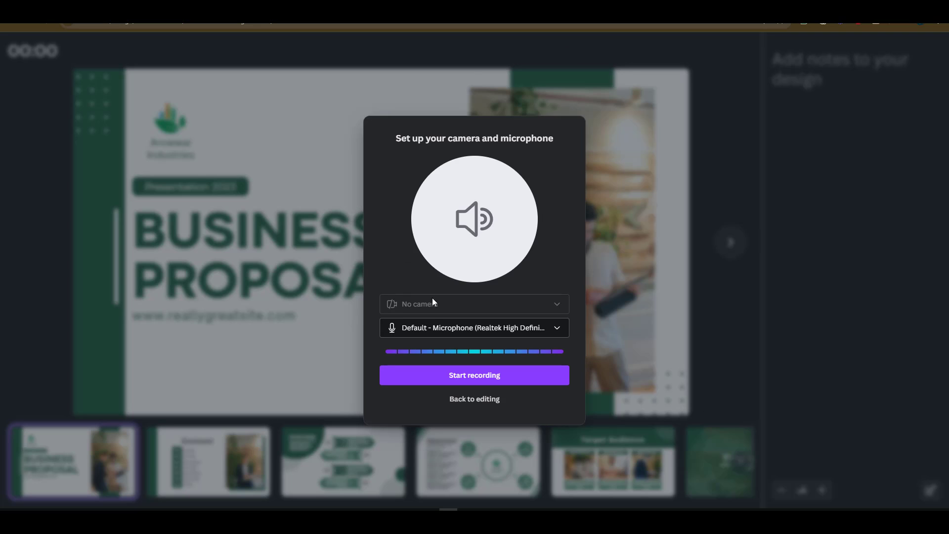
# Keep the Default microphone with no camera and start the recording.
pyautogui.click(555, 334)
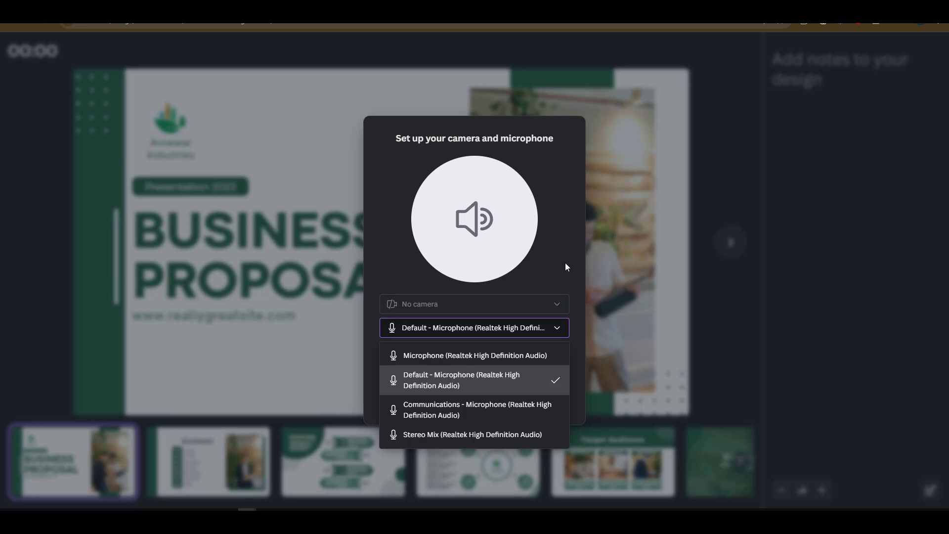
pyautogui.click(563, 331)
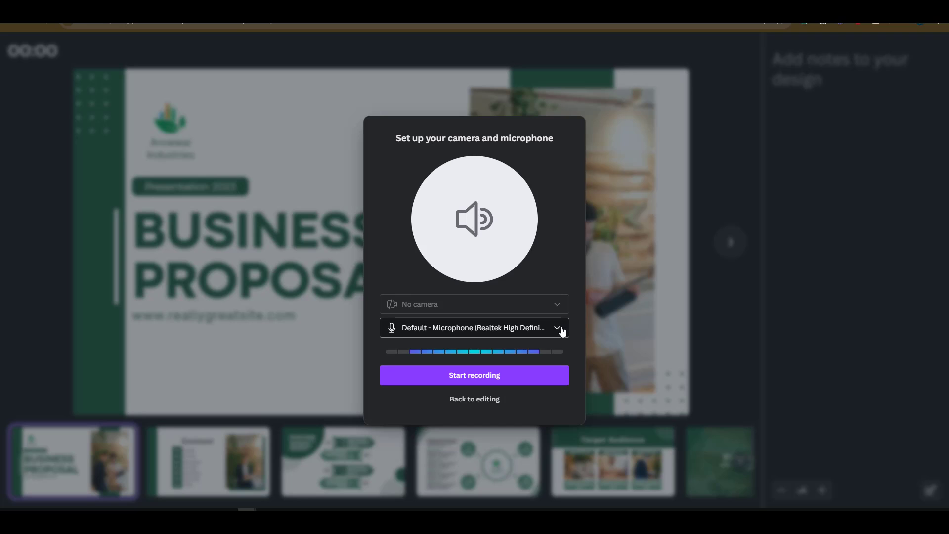
pyautogui.click(478, 375)
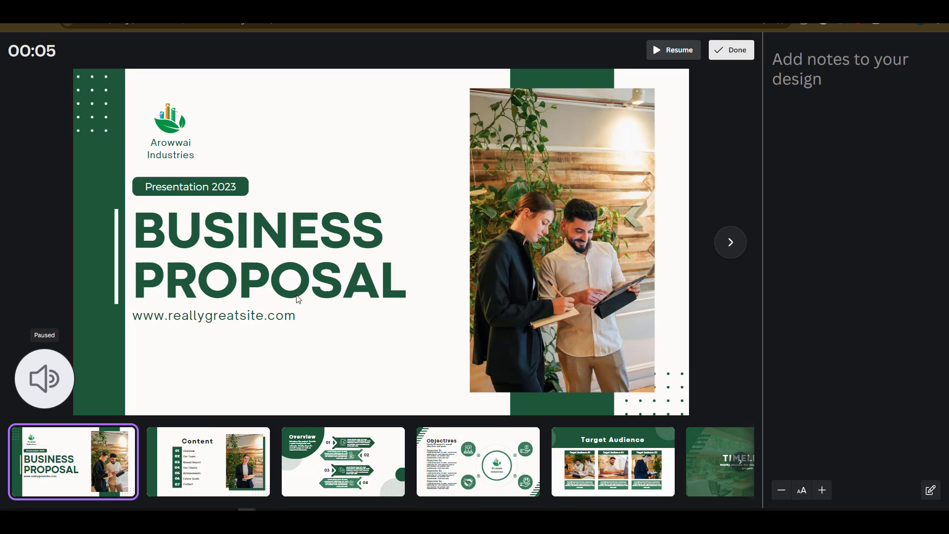
# Advance through the Content, Overview and Objectives slides, then finish with Done to upload.
pyautogui.click(267, 476)
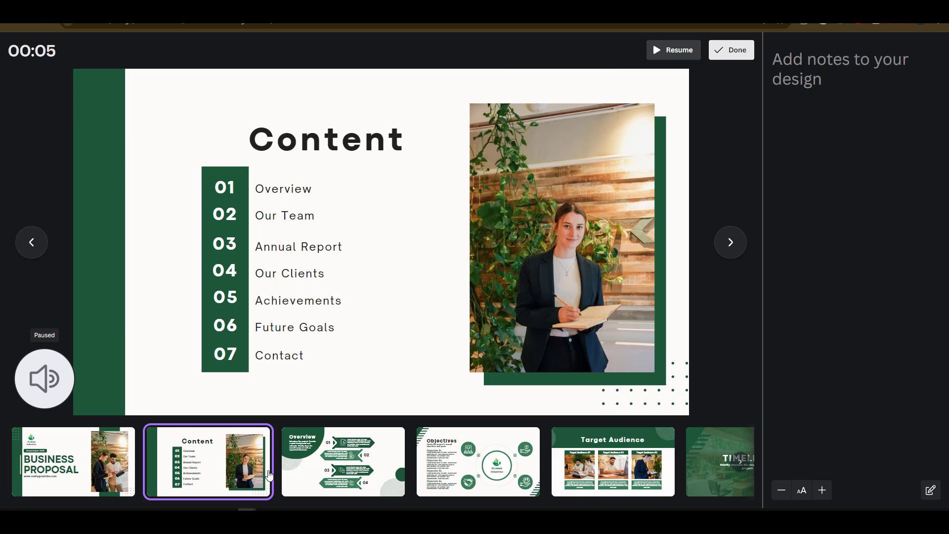
pyautogui.click(348, 472)
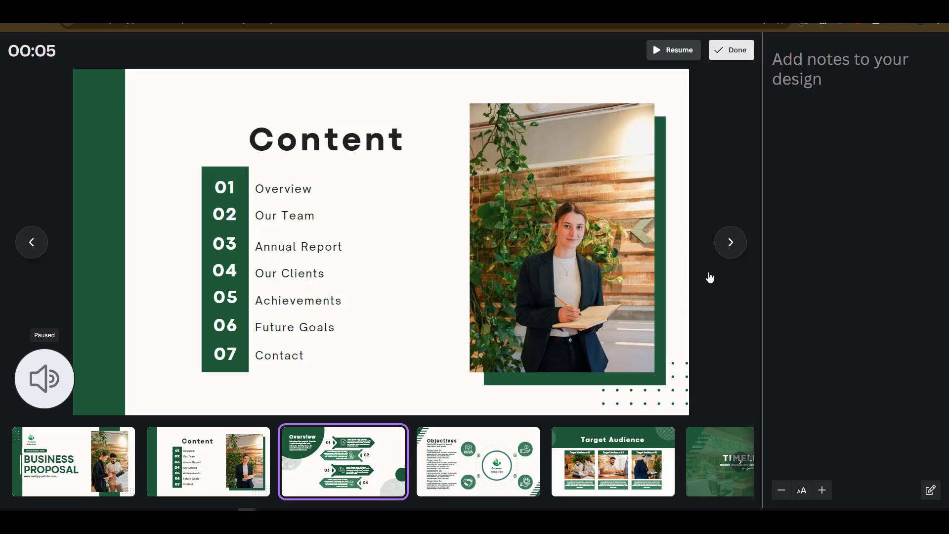
pyautogui.click(730, 244)
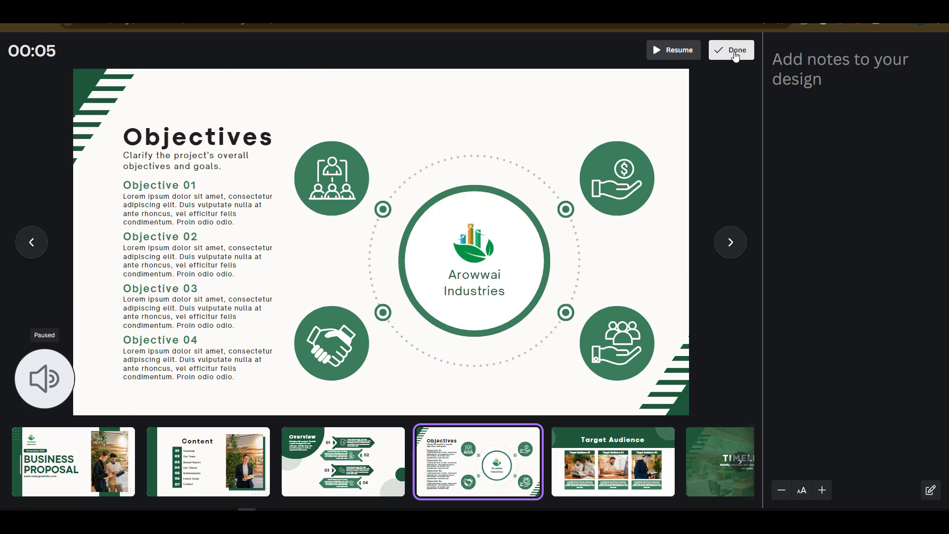
pyautogui.click(732, 50)
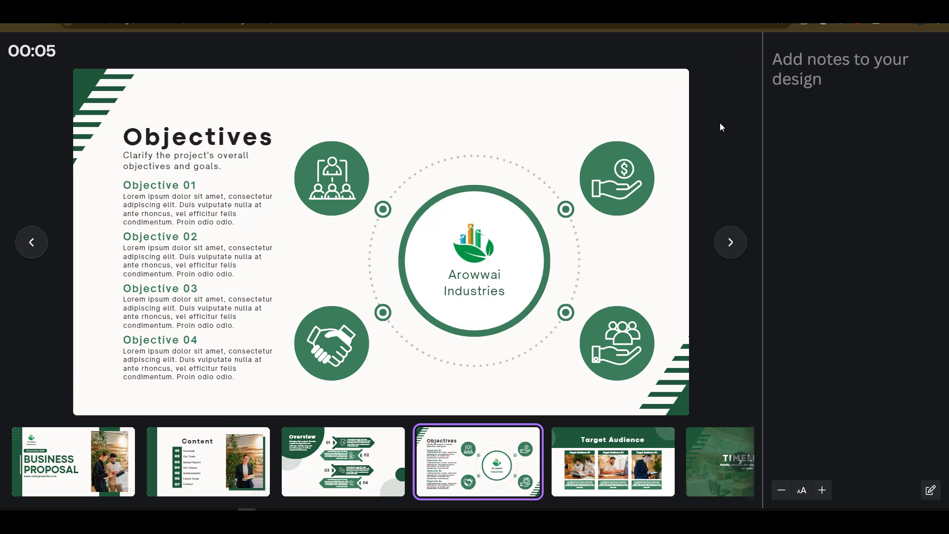